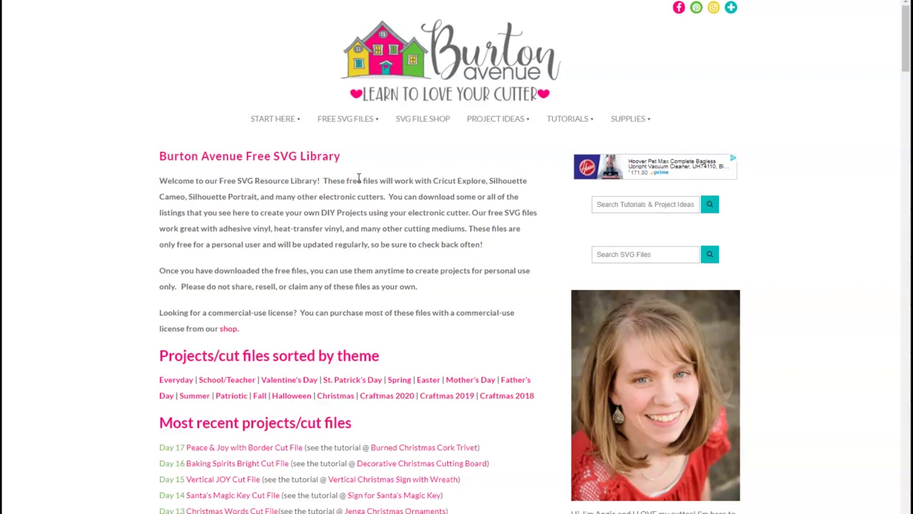
# Step: Get the Peace & Joy with Border cut file and extract Peace-and-Joy-with-Border-BA1430.zip to a desktop folder of the same name
pyautogui.click(202, 453)
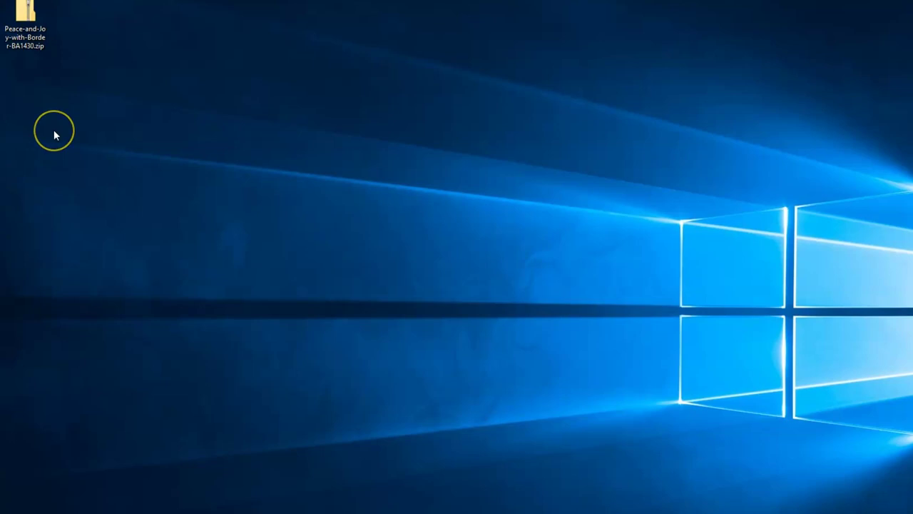
pyautogui.click(31, 26)
pyautogui.doubleClick(31, 25)
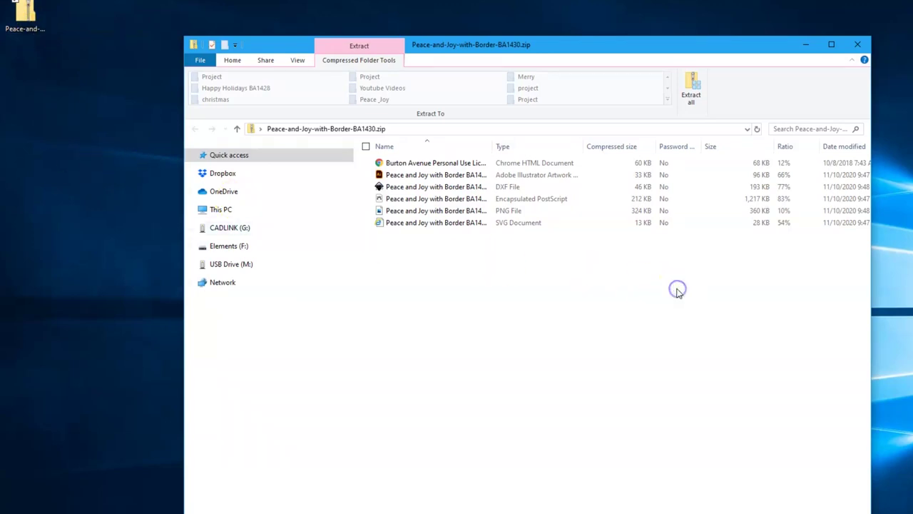
pyautogui.click(691, 97)
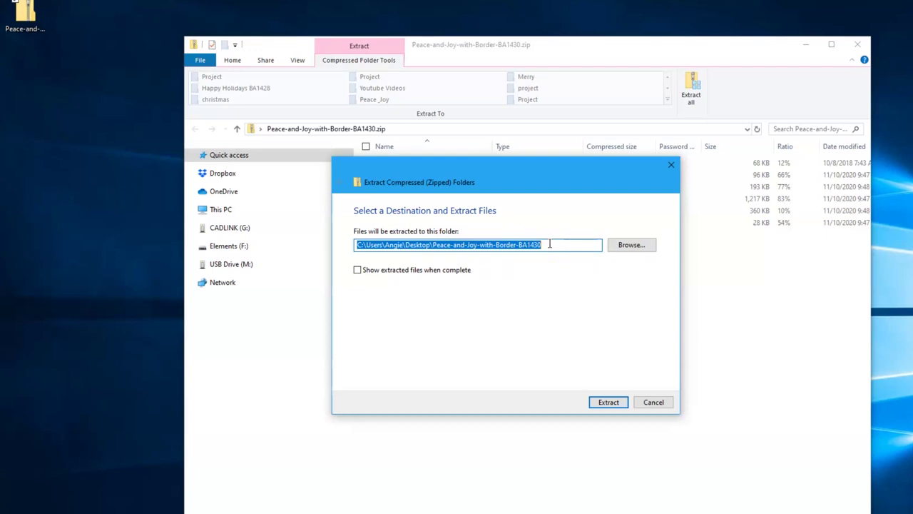
pyautogui.click(607, 403)
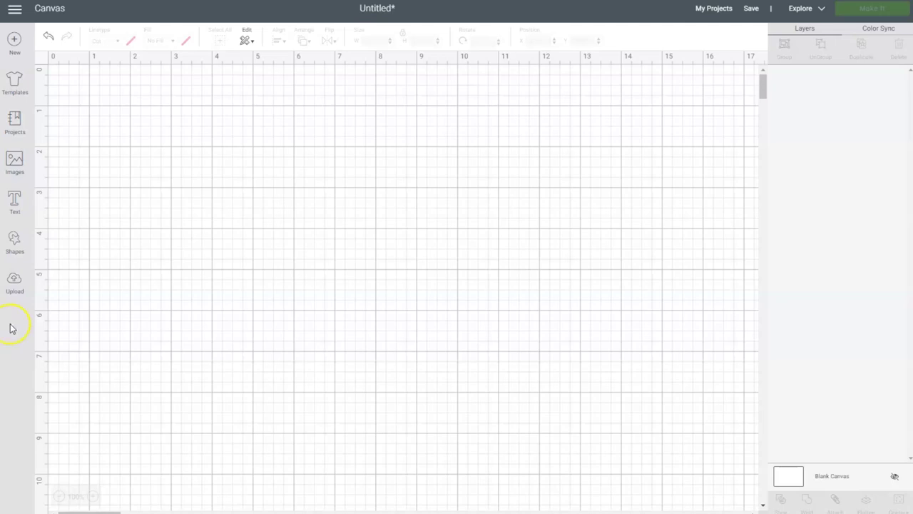
# Step: In Cricut Design Space, upload Peace and Joy with Border BA1430.svg from the extracted desktop folder and save it to the uploaded images
pyautogui.click(15, 281)
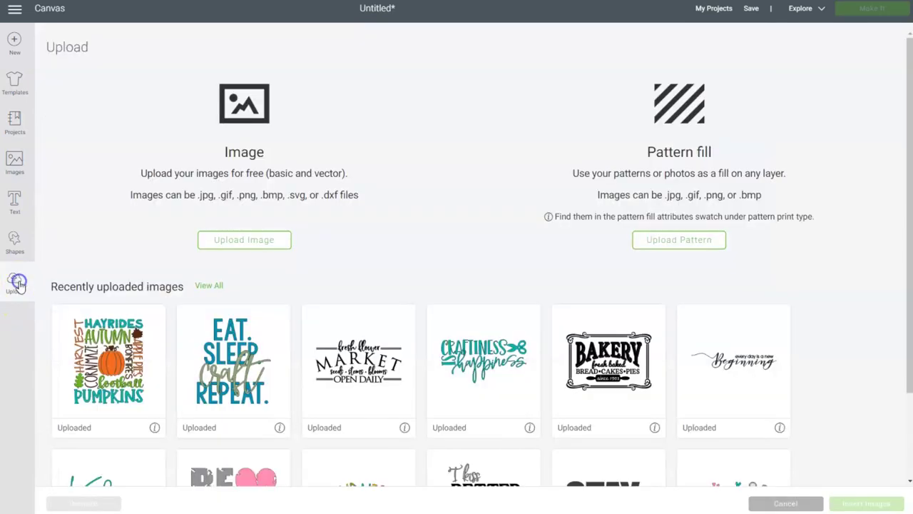
pyautogui.click(259, 245)
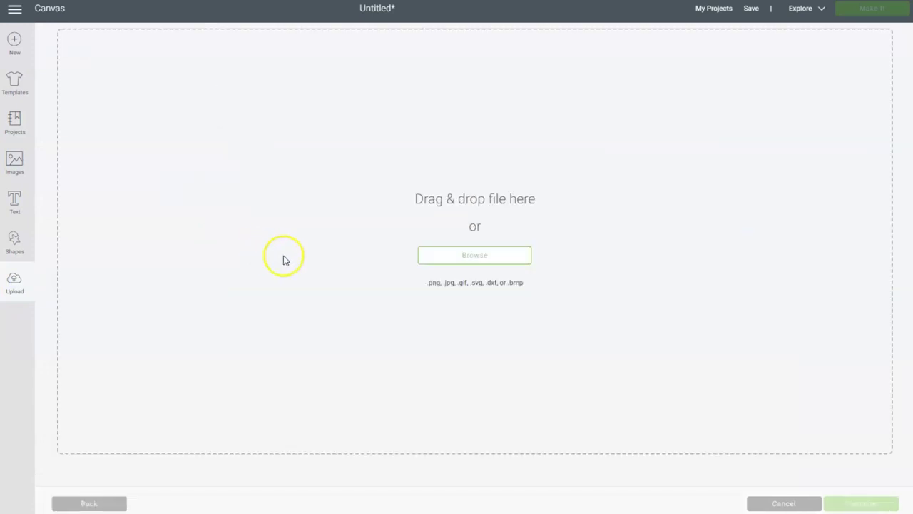
pyautogui.click(483, 261)
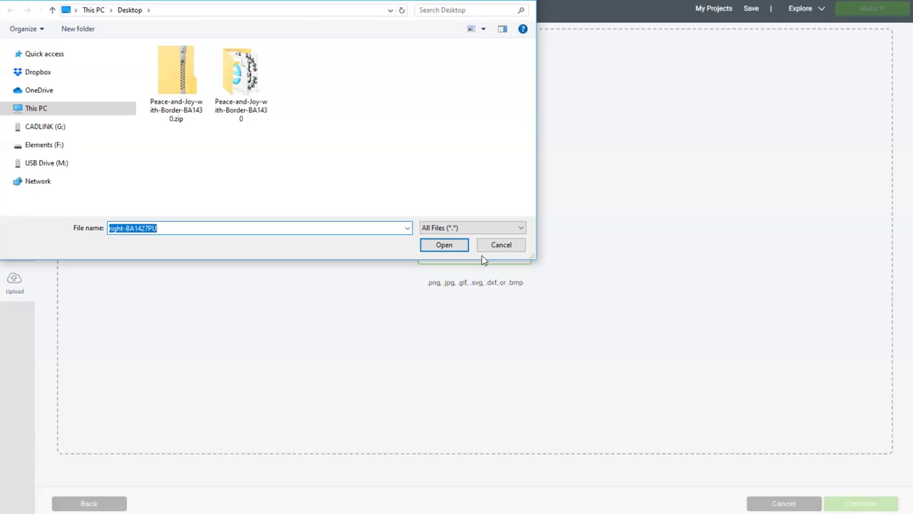
pyautogui.doubleClick(239, 73)
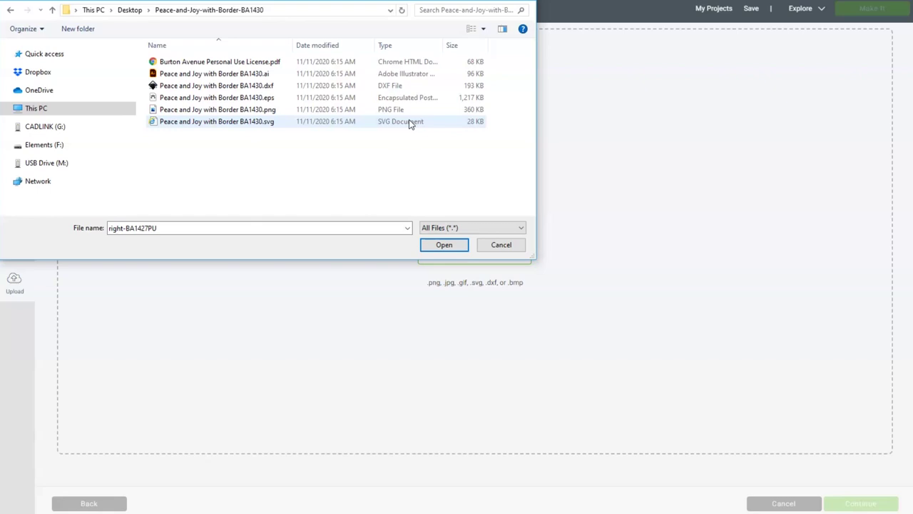
pyautogui.click(245, 123)
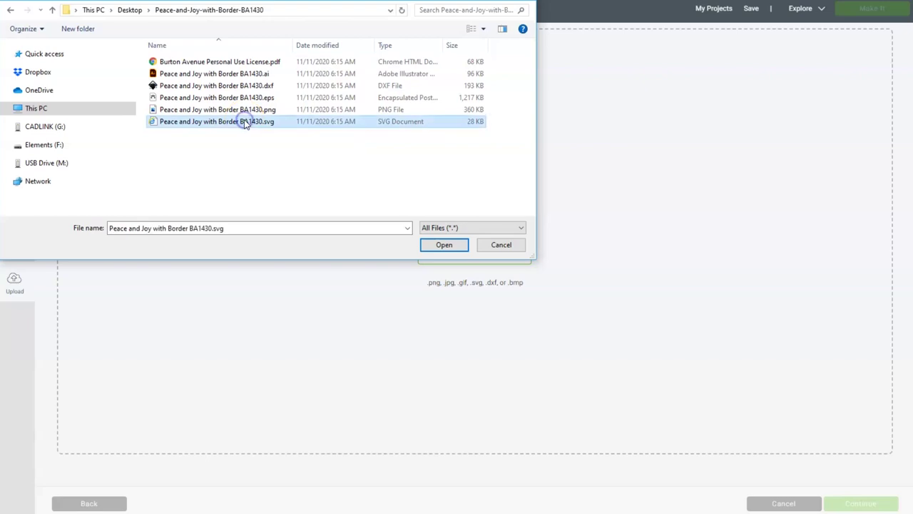
pyautogui.click(457, 245)
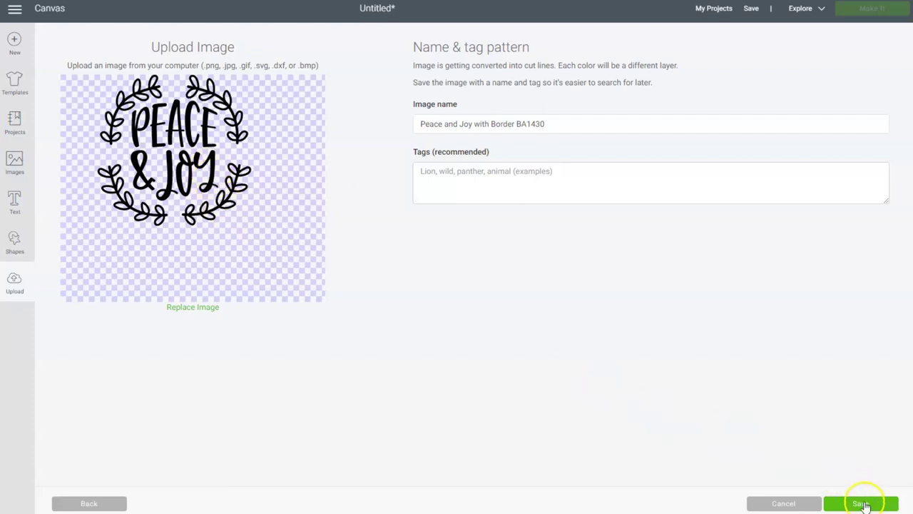
pyautogui.click(861, 503)
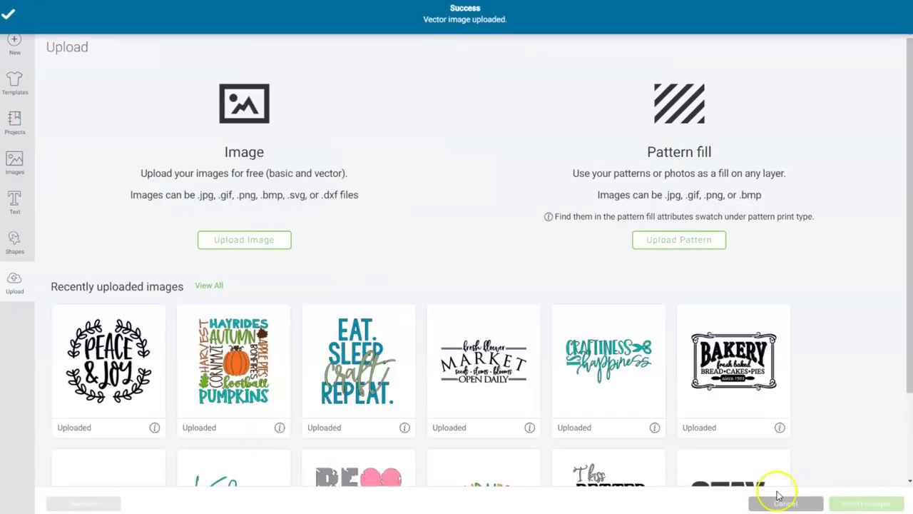
# Step: Insert the uploaded Peace & Joy image on the canvas and move it to about X 1.1, Y 0.4
pyautogui.click(129, 346)
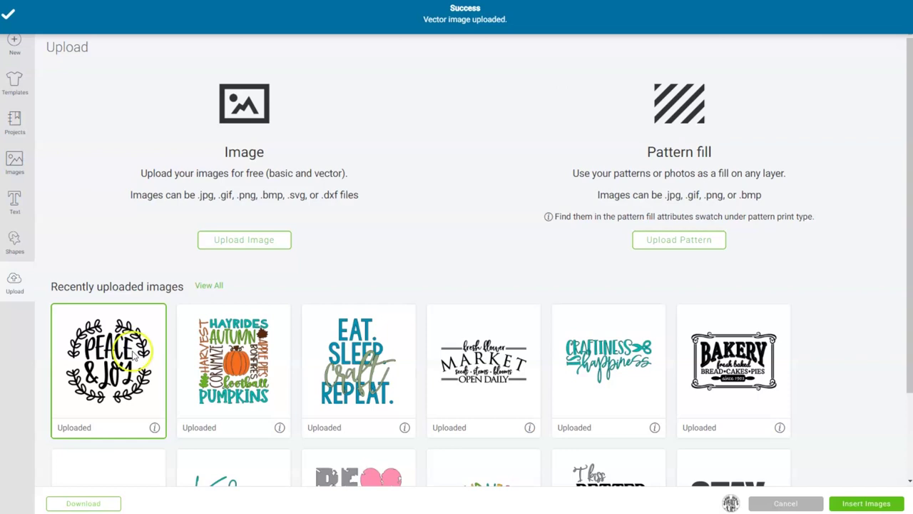
pyautogui.click(863, 503)
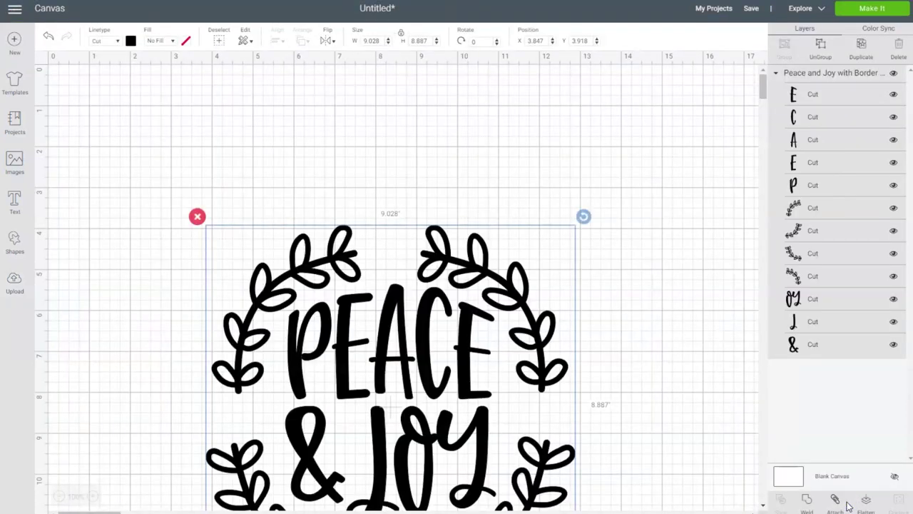
pyautogui.moveTo(417, 337); pyautogui.dragTo(310, 203)
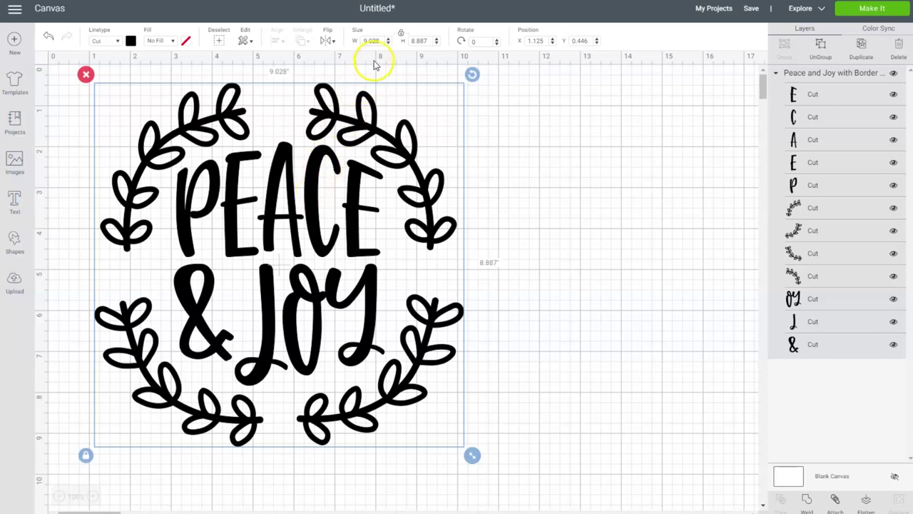
# Step: Set the Peace & Joy design's width to 6 inches and shift it to about X 1.3, Y 1.2
pyautogui.click(364, 41)
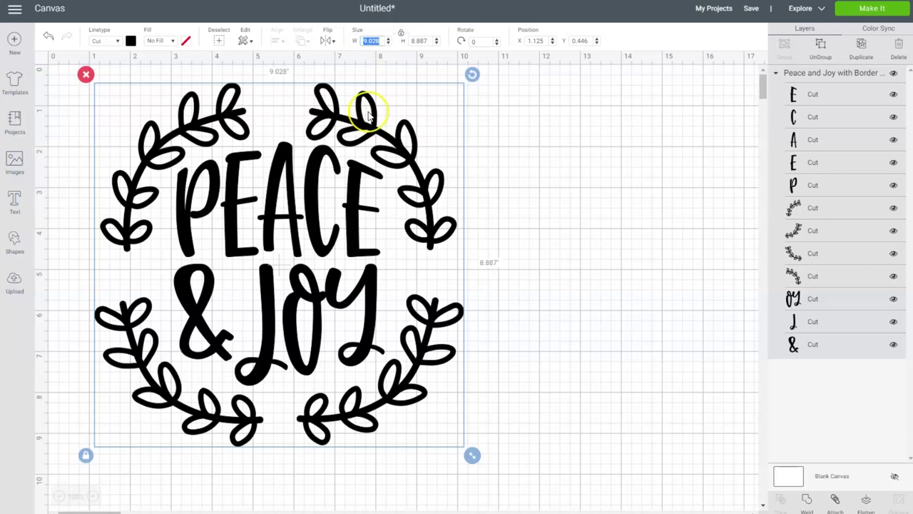
pyautogui.write('6')
pyautogui.press('Return')
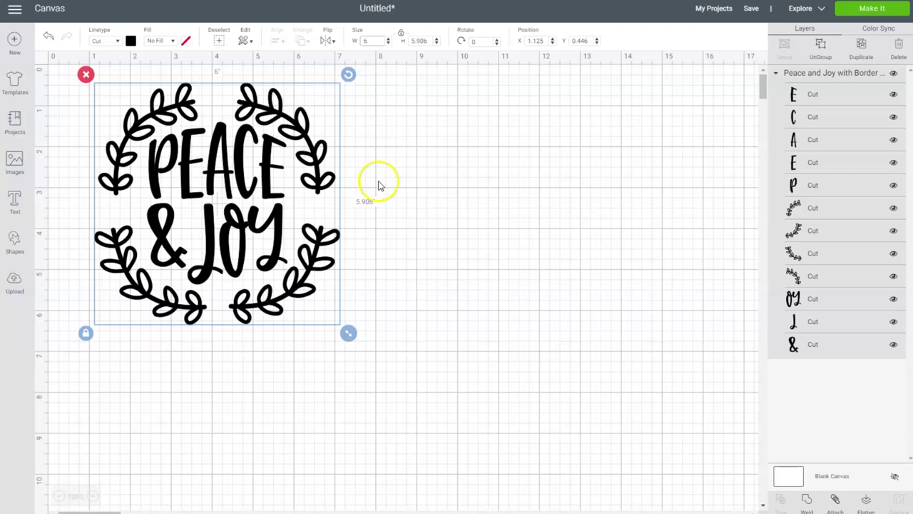
pyautogui.moveTo(242, 171); pyautogui.dragTo(251, 201)
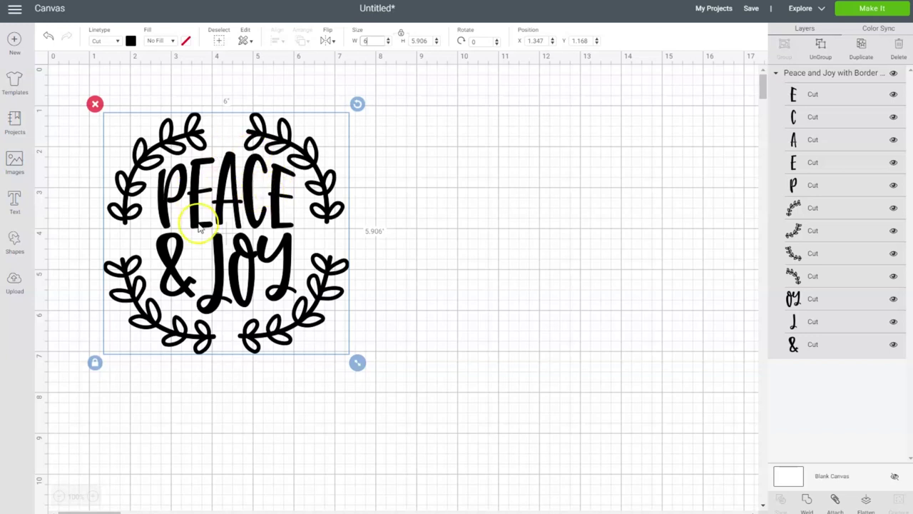
pyautogui.press('Tab')
# Step: Add a circle shape, set its width to 7 inches and move it to about X 4.7, Y 1.8
pyautogui.click(15, 239)
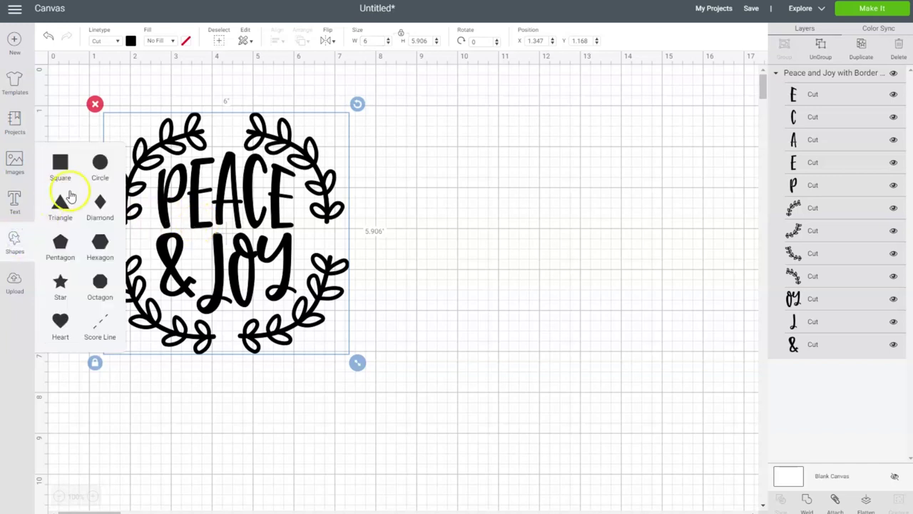
pyautogui.click(100, 163)
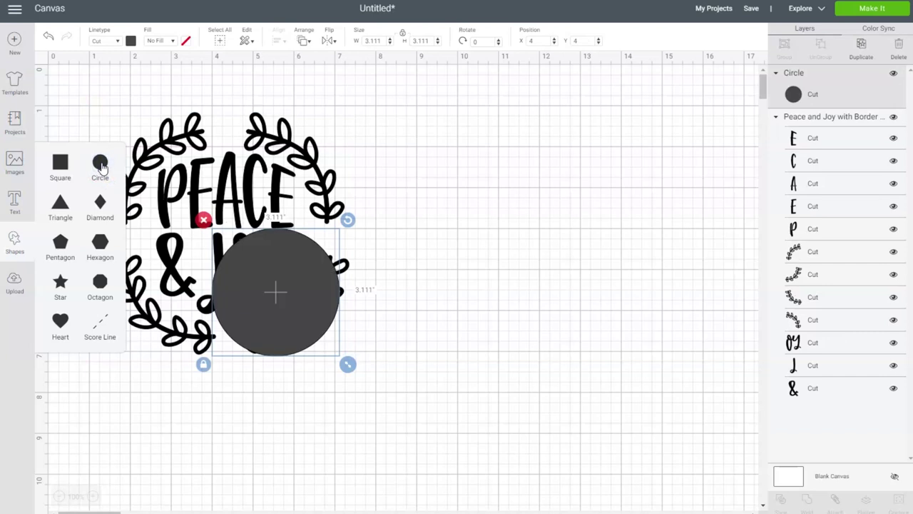
pyautogui.moveTo(292, 264); pyautogui.dragTo(294, 237)
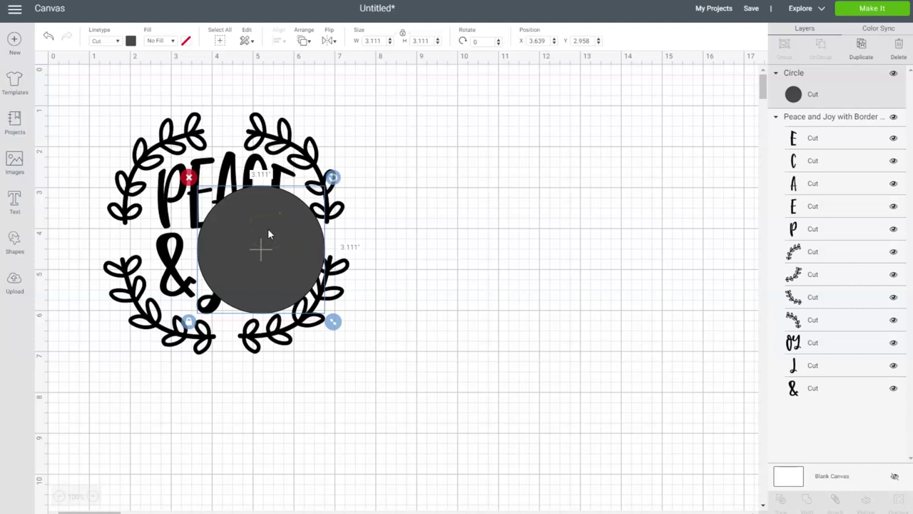
pyautogui.click(373, 40)
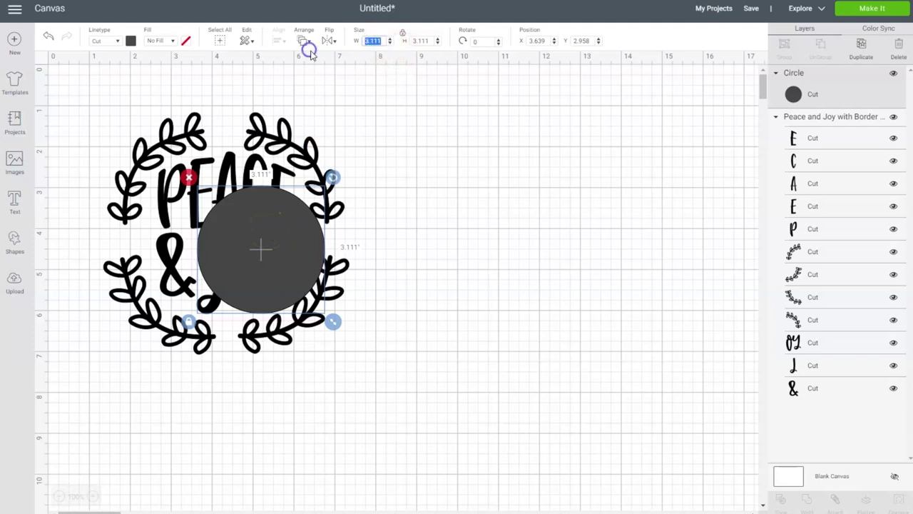
pyautogui.write('7')
pyautogui.press('Return')
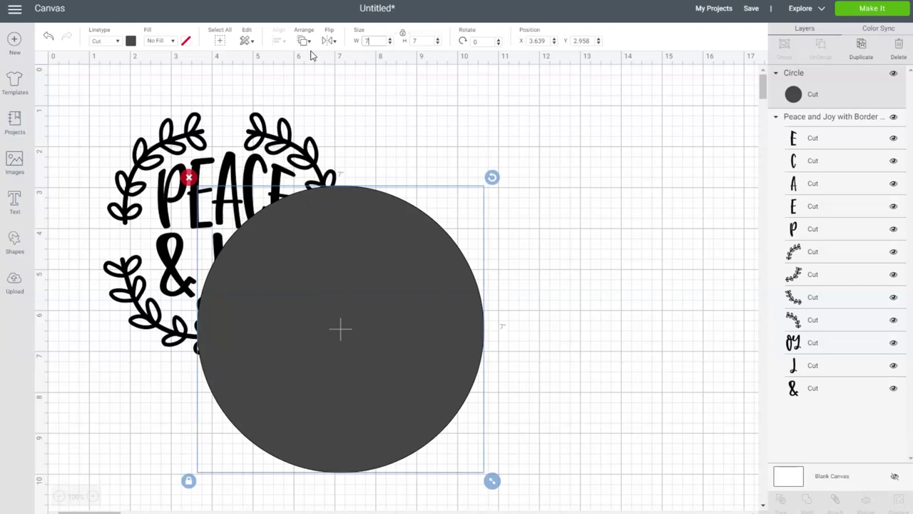
pyautogui.moveTo(326, 234); pyautogui.dragTo(371, 185)
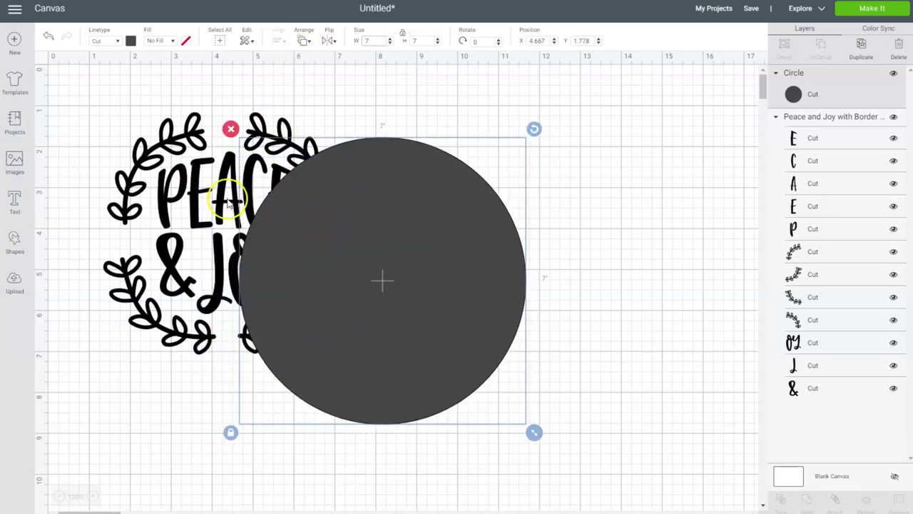
# Step: Bring the Peace & Joy design in front of the circle and move it onto the circle
pyautogui.click(194, 200)
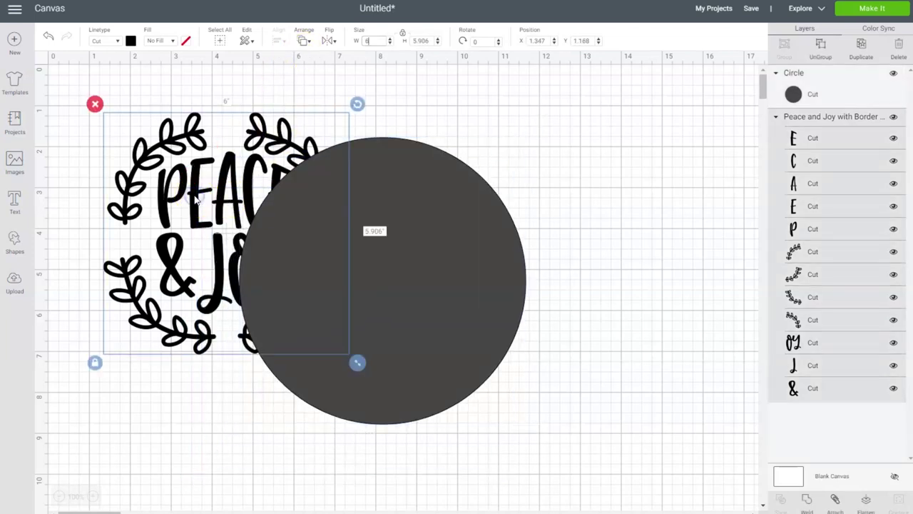
pyautogui.click(307, 42)
pyautogui.click(325, 108)
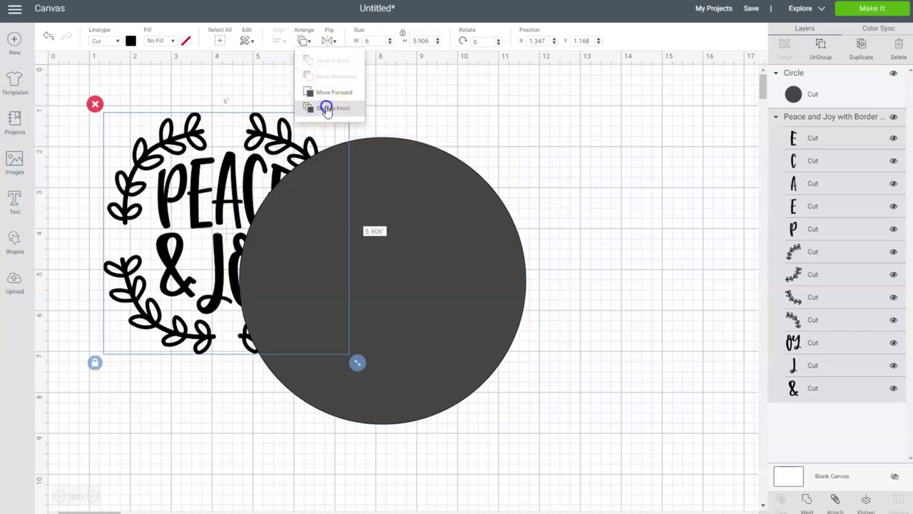
pyautogui.moveTo(228, 194); pyautogui.dragTo(378, 239)
# Step: Select the design together with the circle and center them on each other both horizontally and vertically
pyautogui.moveTo(581, 448); pyautogui.dragTo(334, 249)
pyautogui.moveTo(195, 122); pyautogui.dragTo(178, 96)
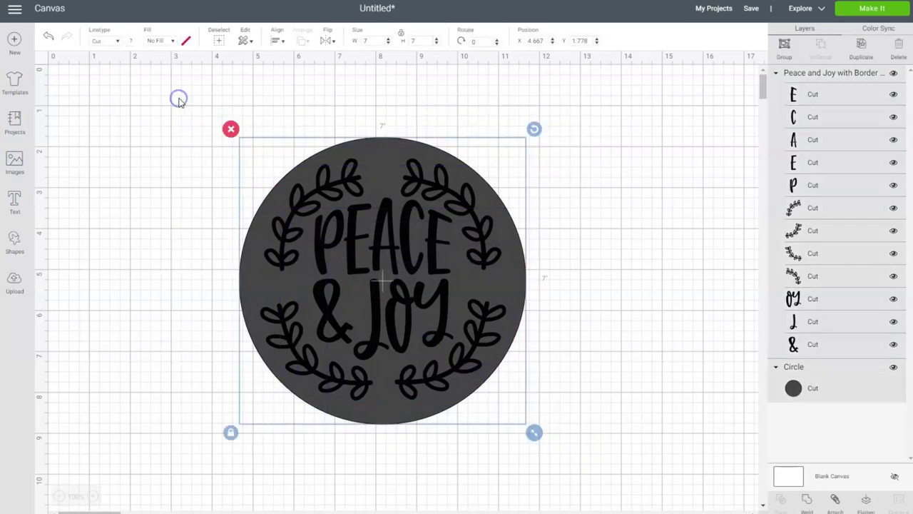
pyautogui.click(280, 42)
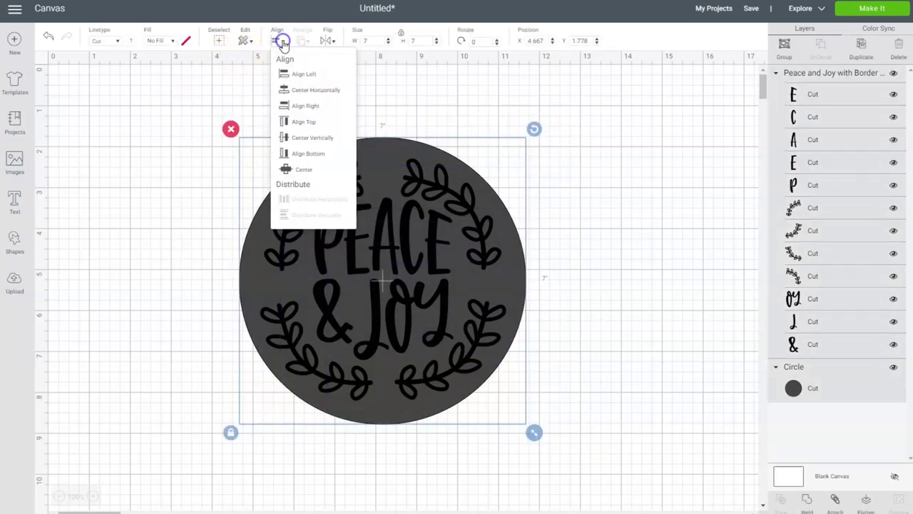
pyautogui.click(311, 169)
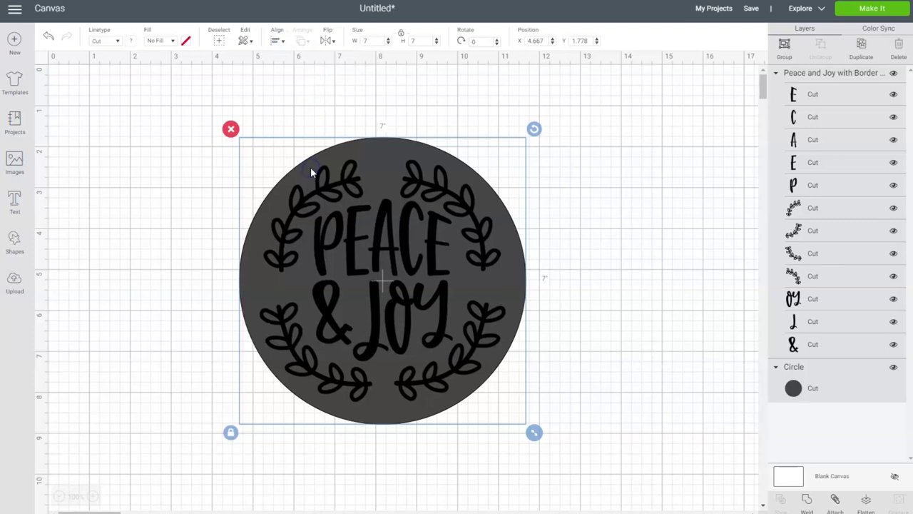
# Step: Attach the Peace & Joy design to the circle so they cut together as one piece
pyautogui.rightClick(351, 256)
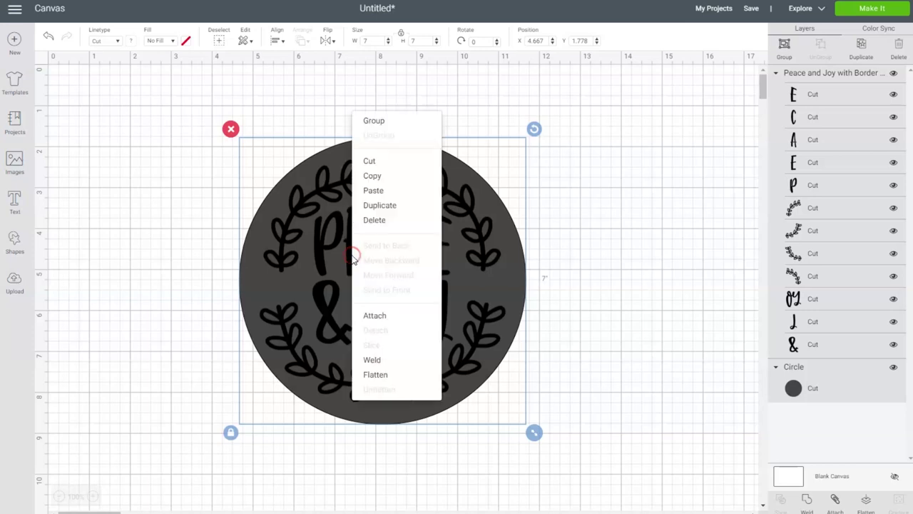
pyautogui.click(374, 315)
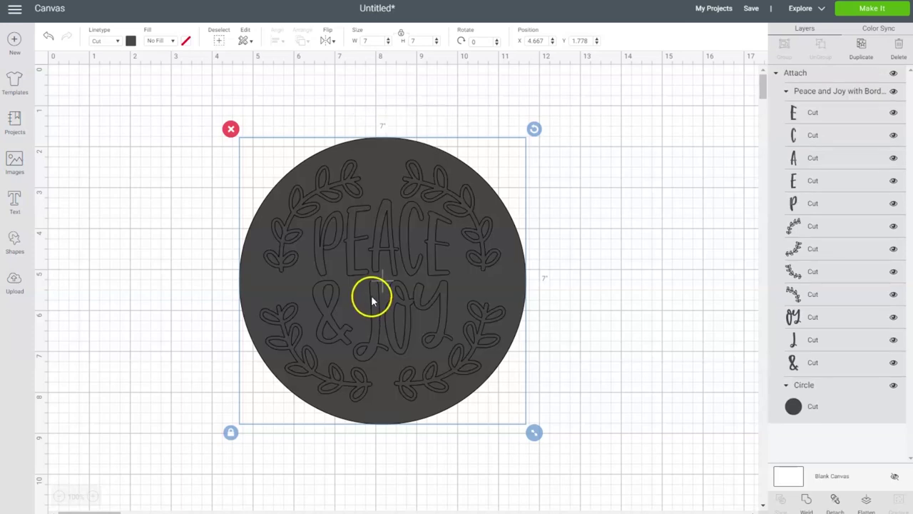
pyautogui.click(373, 302)
pyautogui.click(440, 299)
# Step: Send the project to be made with one copy on the 12" x 12" mat, unmirrored, and continue to the machine setup
pyautogui.click(871, 9)
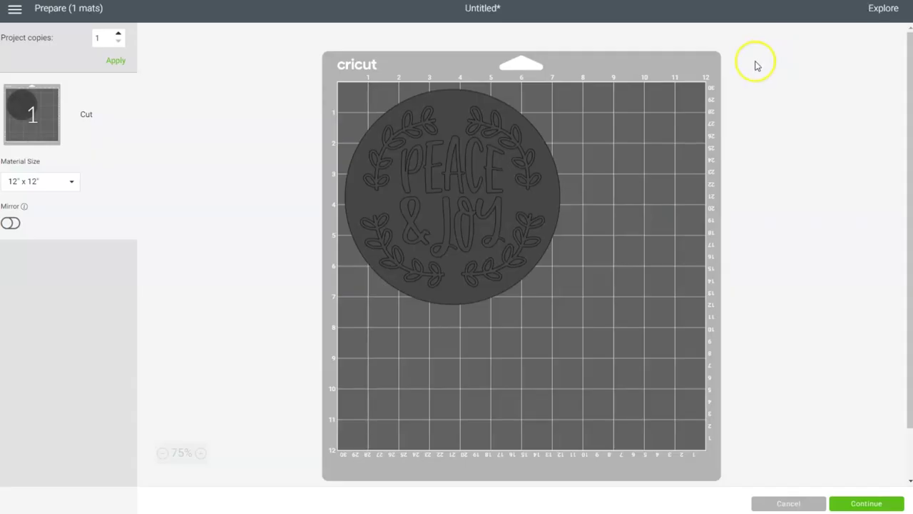
pyautogui.click(867, 504)
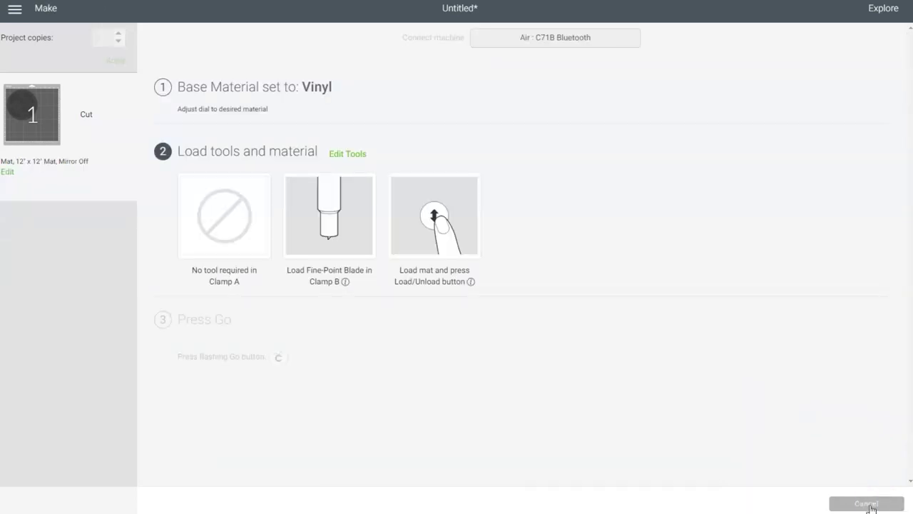
pyautogui.click(861, 505)
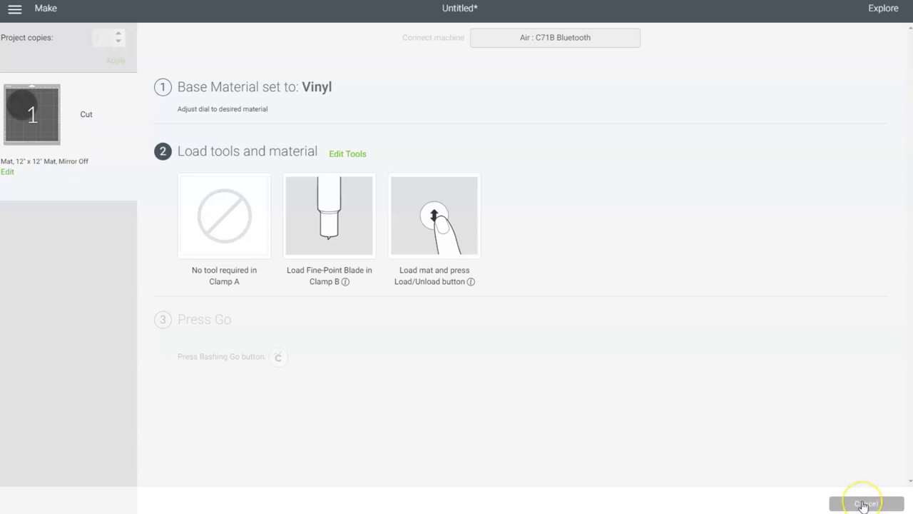